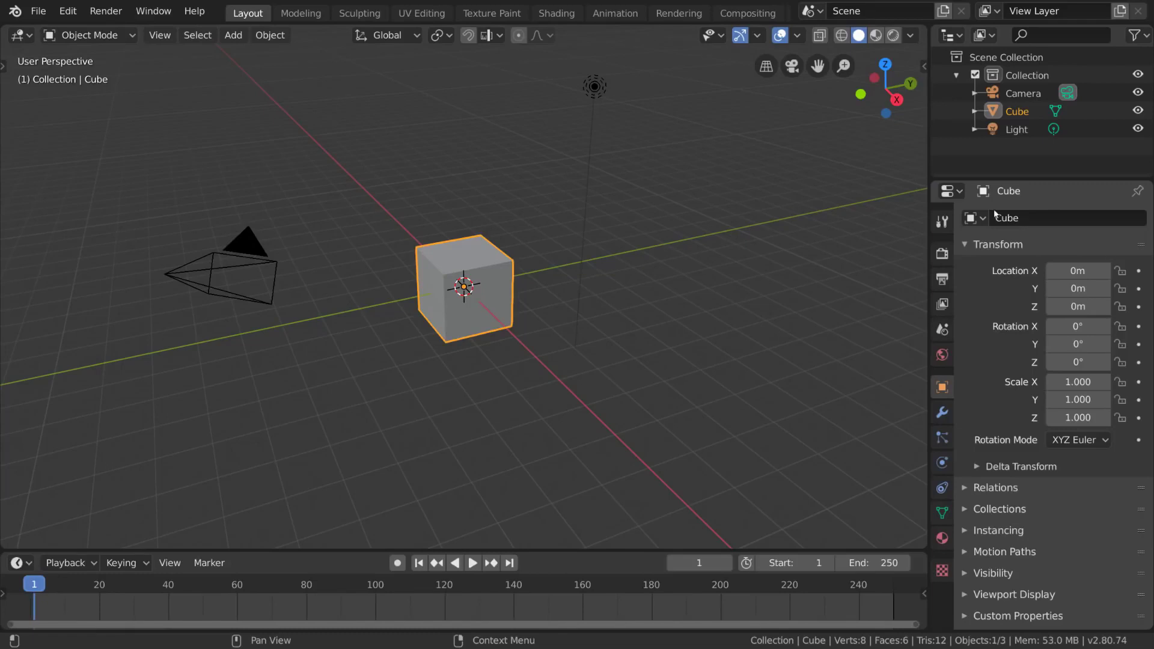
Select the cube and deselect it, select all objects in the scene, and deselect everything.
{"action": "left_click", "coordinate": [587, 172]}
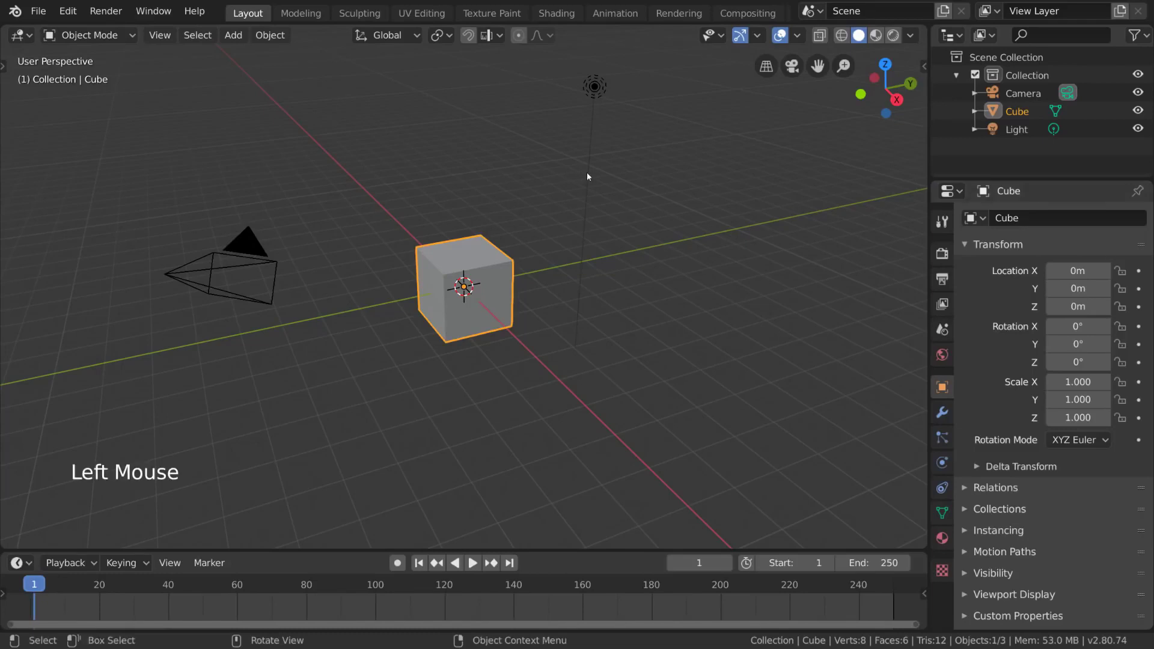
{"action": "left_click", "coordinate": [474, 251]}
{"action": "left_click", "coordinate": [391, 164]}
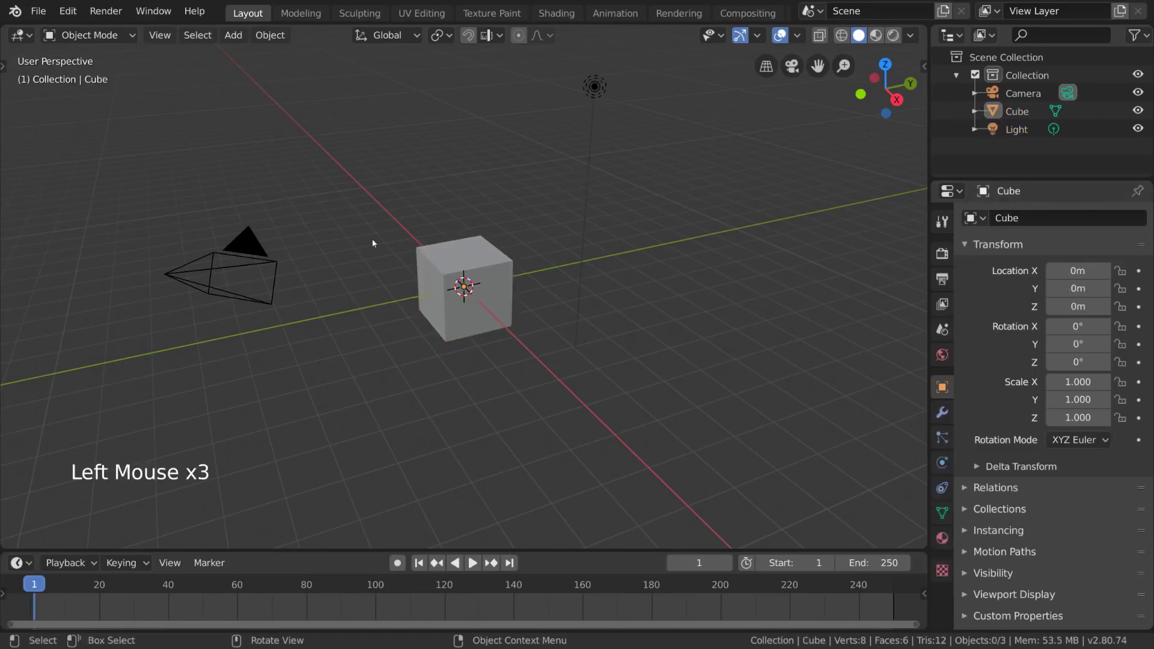
{"action": "key", "text": "a"}
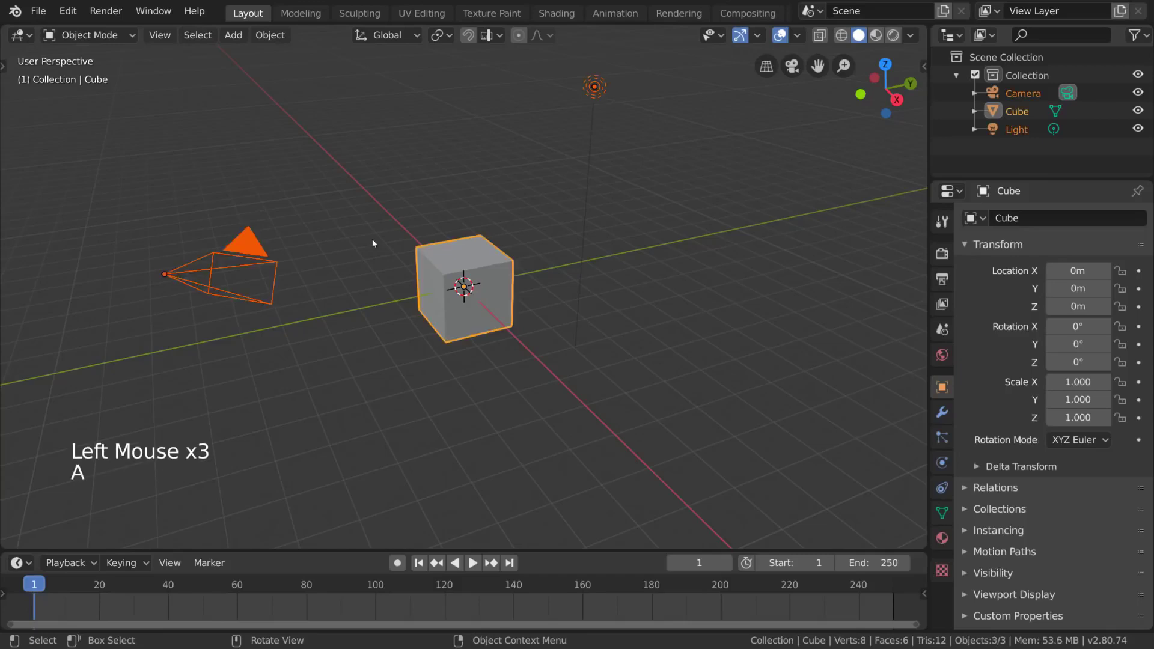
{"action": "key", "text": "alt+a"}
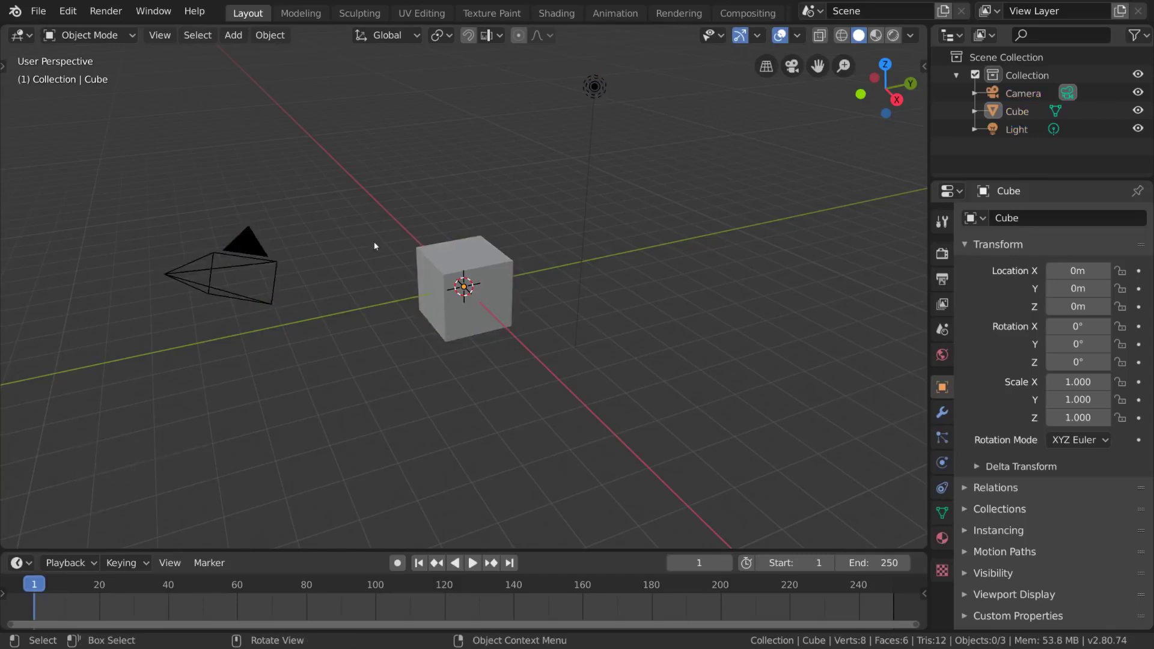
Open the Preferences window.
{"action": "left_click", "coordinate": [68, 11]}
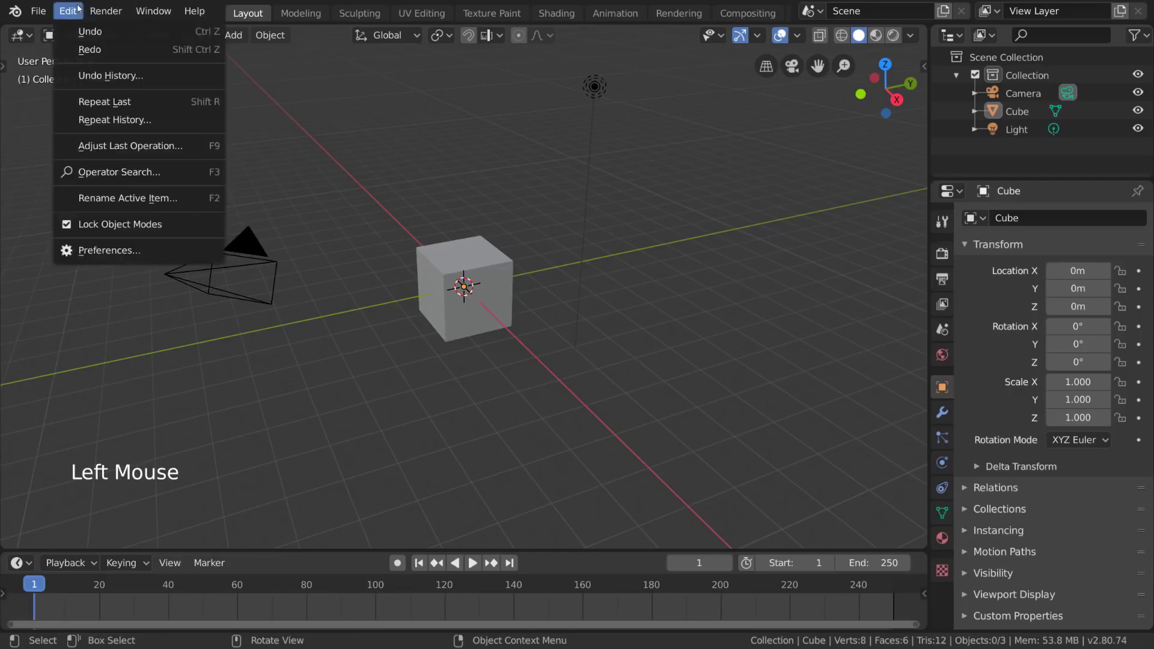
{"action": "left_click", "coordinate": [133, 255]}
{"action": "left_click", "coordinate": [277, 110]}
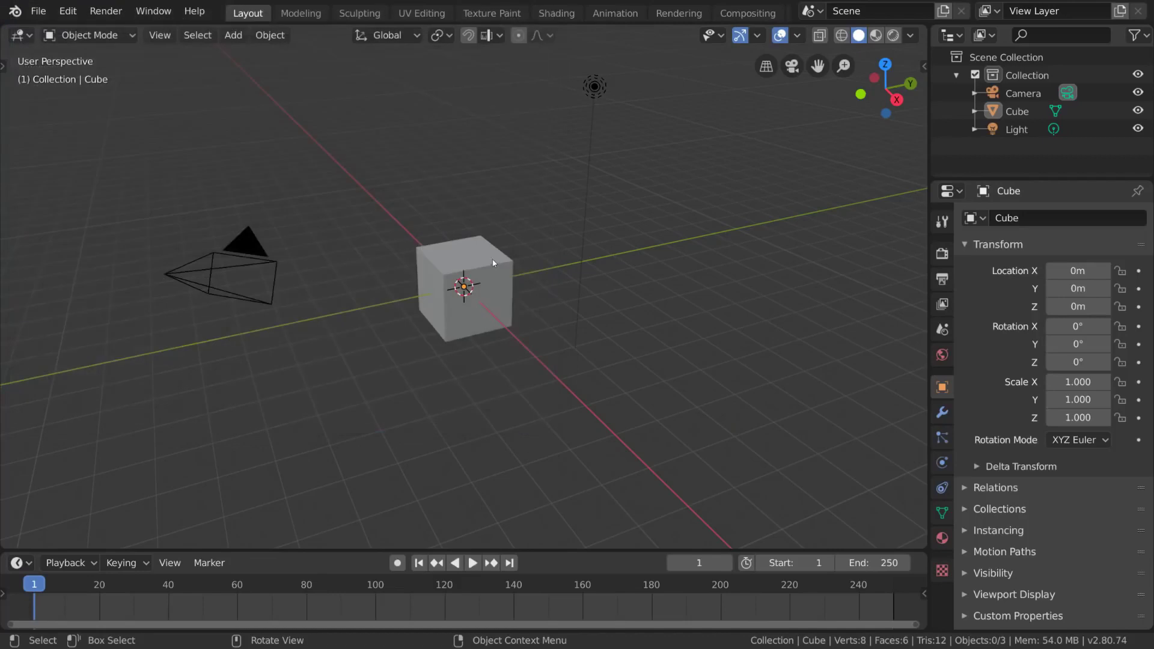
{"action": "right_click", "coordinate": [492, 265]}
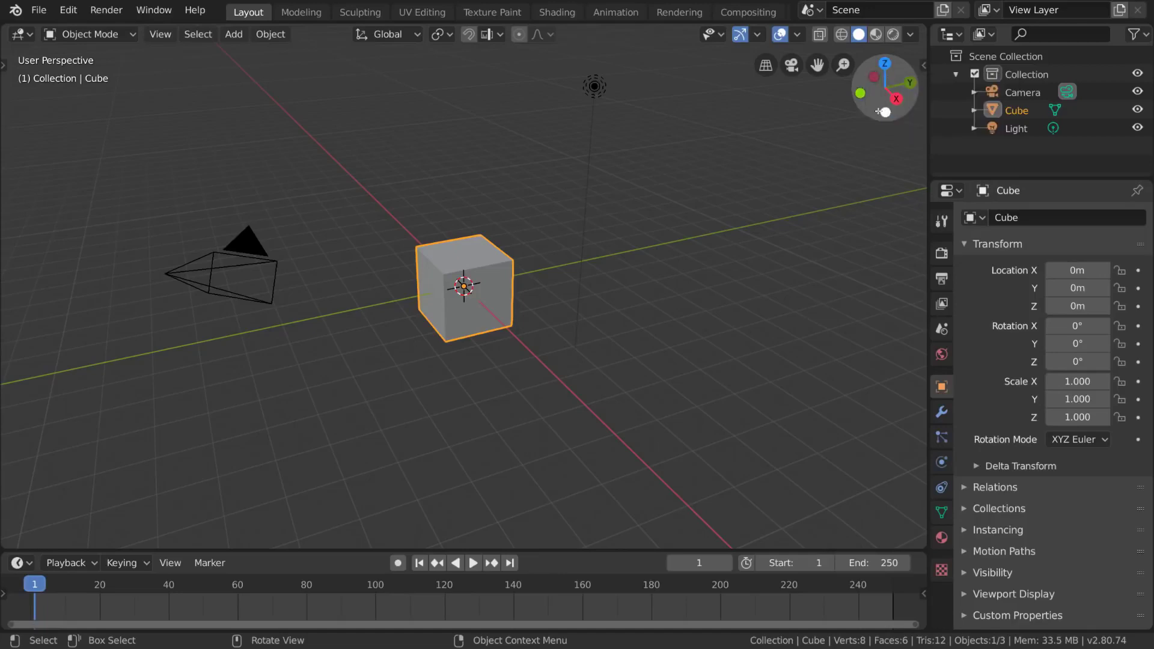
Switch the viewport through the axis presets, from Top to Right, along Y, and back to Top.
{"action": "left_click", "coordinate": [887, 66]}
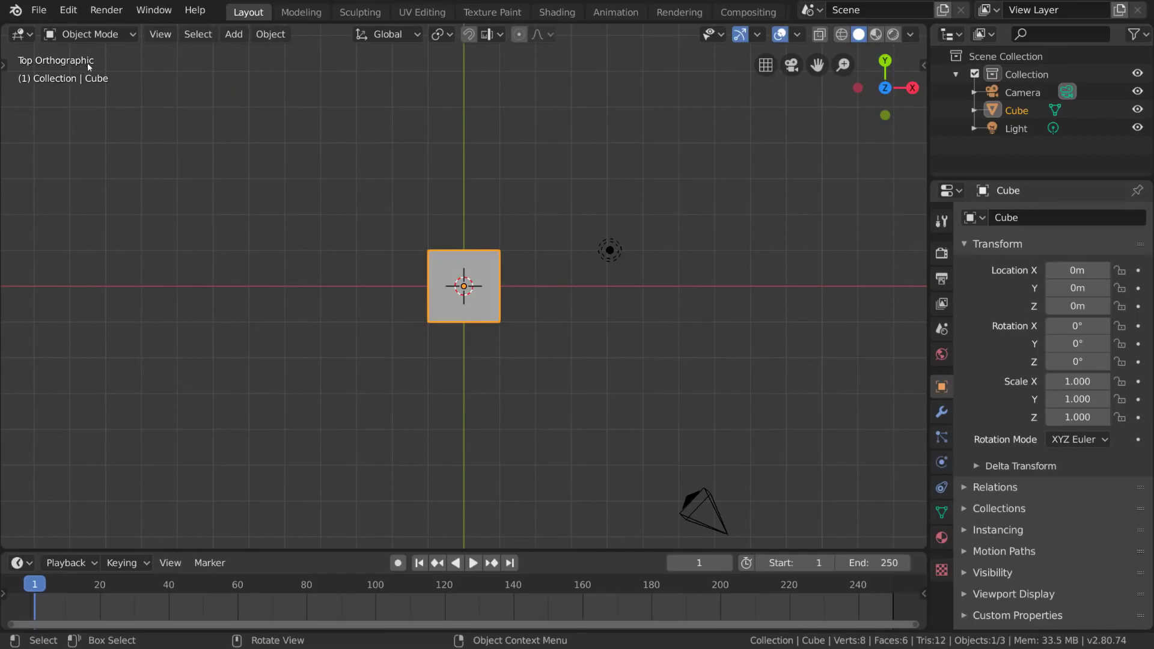
{"action": "left_click", "coordinate": [912, 88]}
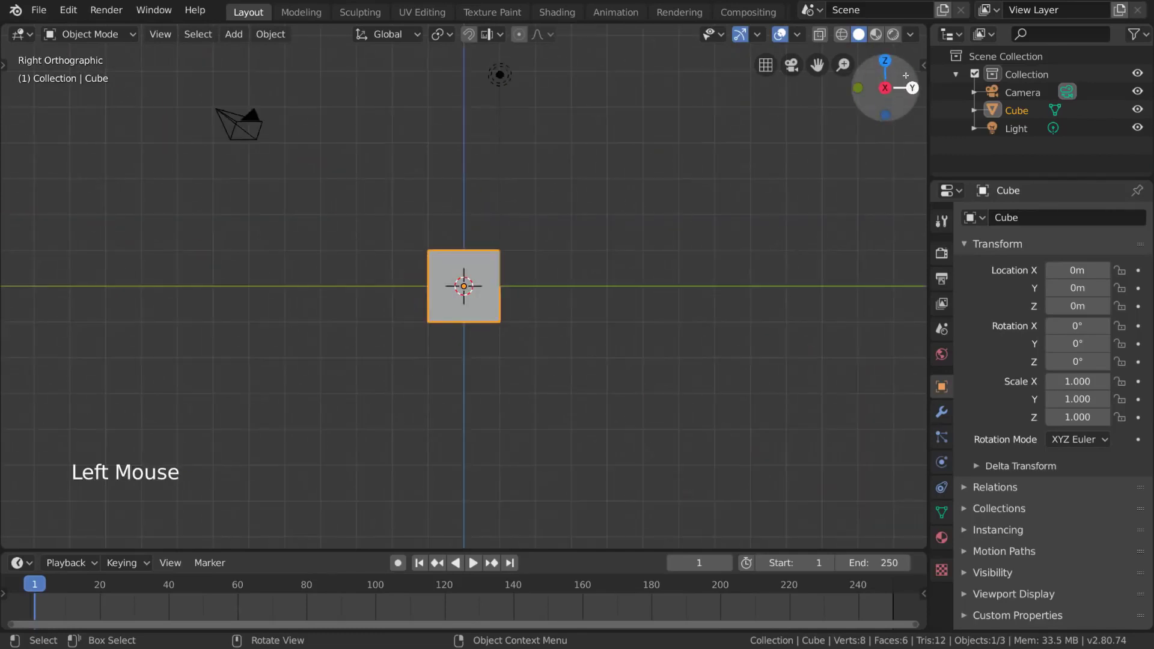
{"action": "left_click", "coordinate": [911, 89]}
{"action": "left_click", "coordinate": [885, 61]}
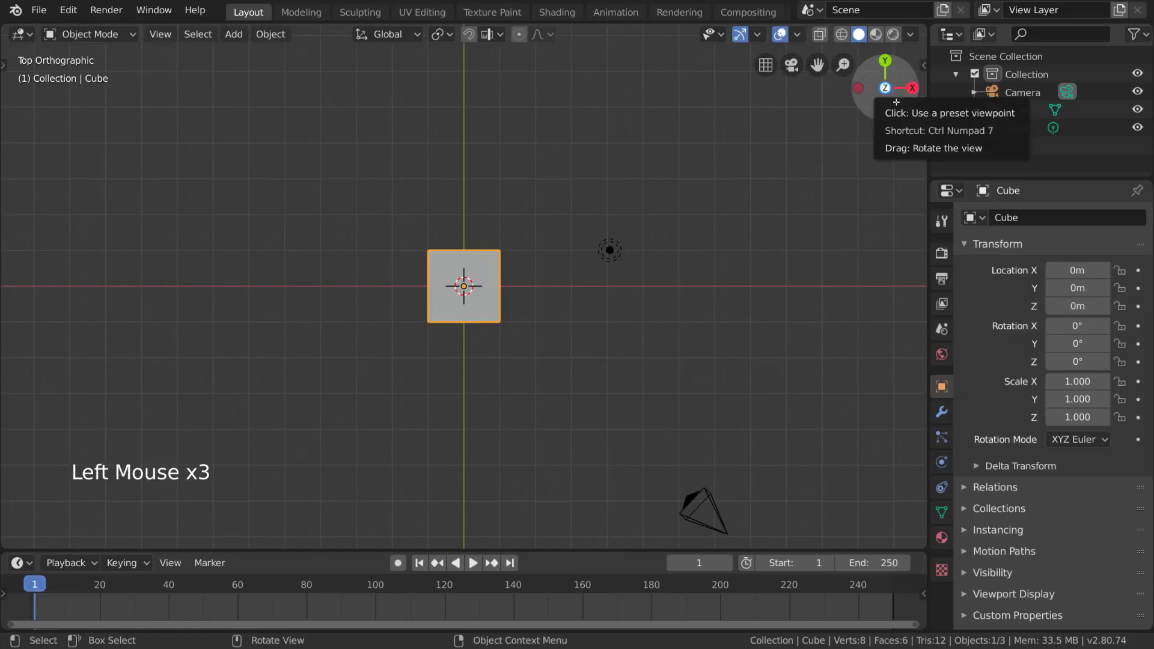
Orbit from the top view into an angled perspective that shows the cube, camera and light.
{"action": "left_click_drag", "start_coordinate": [901, 77], "coordinate": [811, 301]}
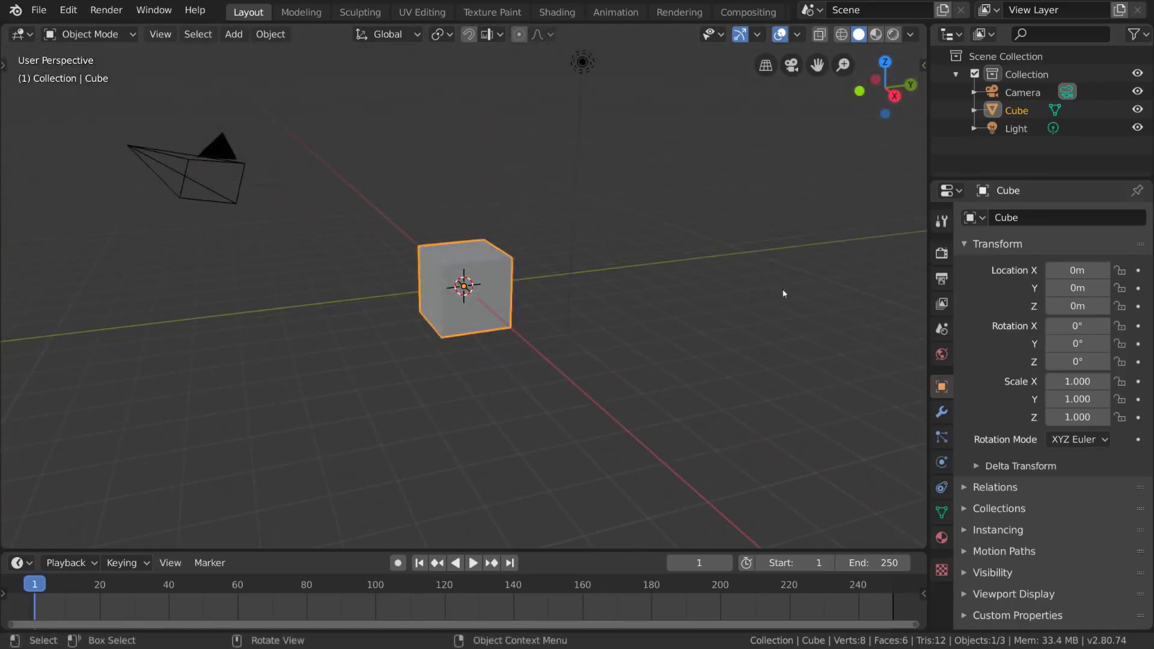
{"action": "mouse_move", "coordinate": [732, 304]}
{"action": "middle_mouse_down"}
{"action": "mouse_move", "coordinate": [689, 308]}
{"action": "mouse_move", "coordinate": [745, 289]}
{"action": "middle_mouse_up"}
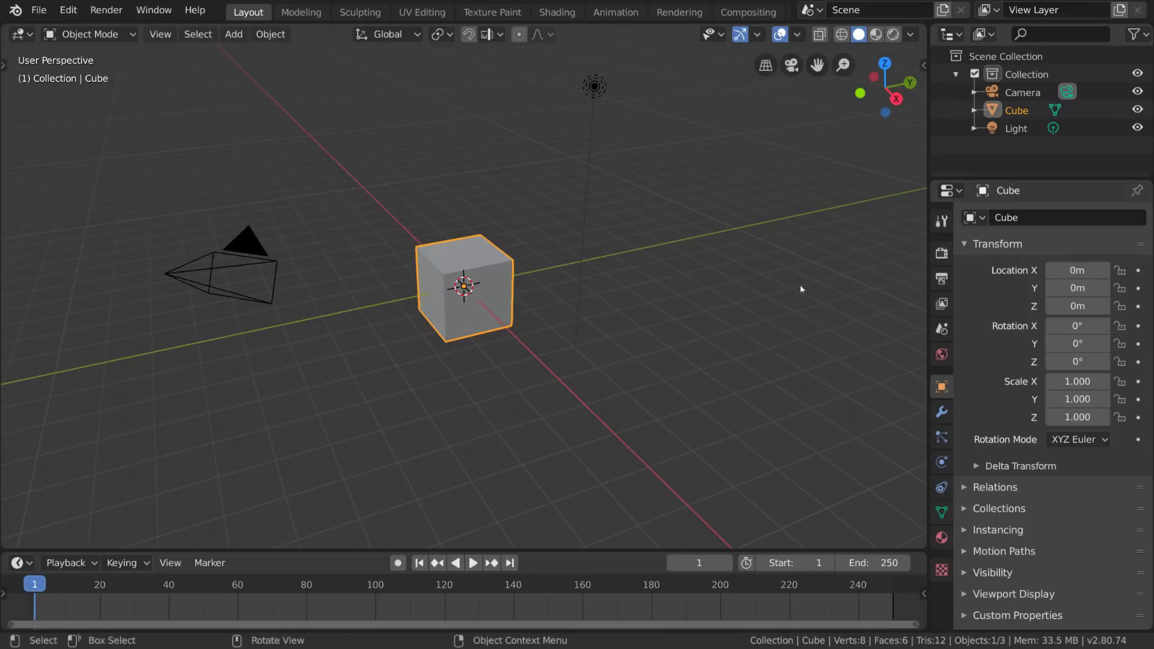
{"action": "middle_click_drag", "start_coordinate": [763, 332], "coordinate": [753, 365]}
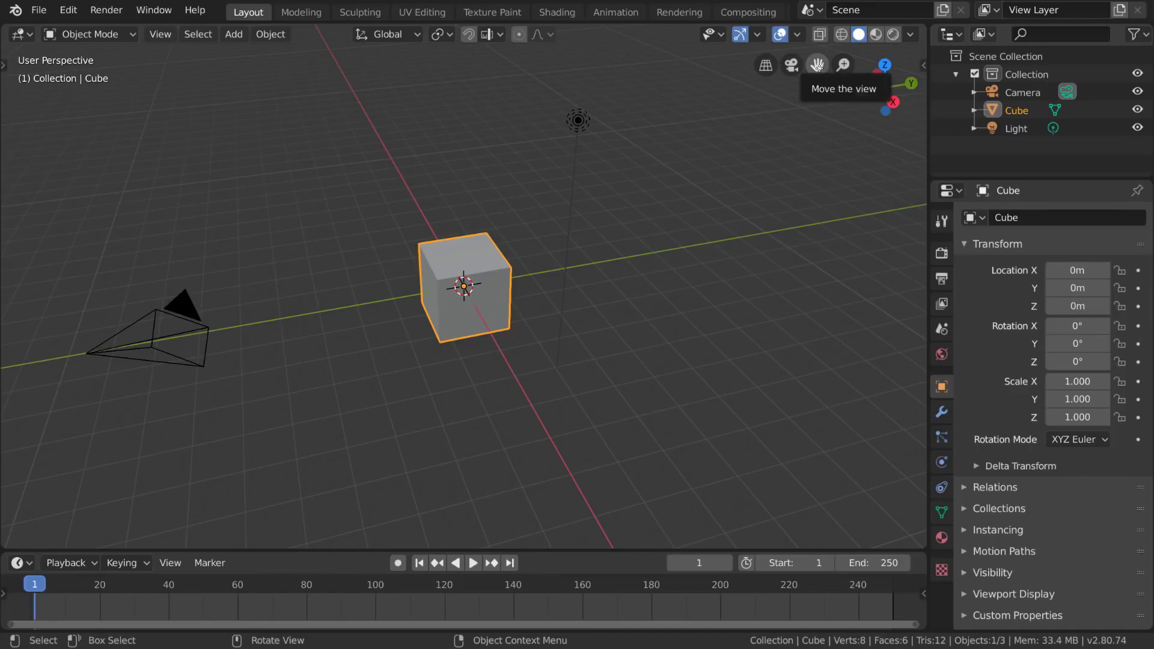
Pan the view sideways until the cube is off-centre, orbit slightly, and pan it partly back.
{"action": "left_click_drag", "start_coordinate": [817, 66], "coordinate": [418, 104]}
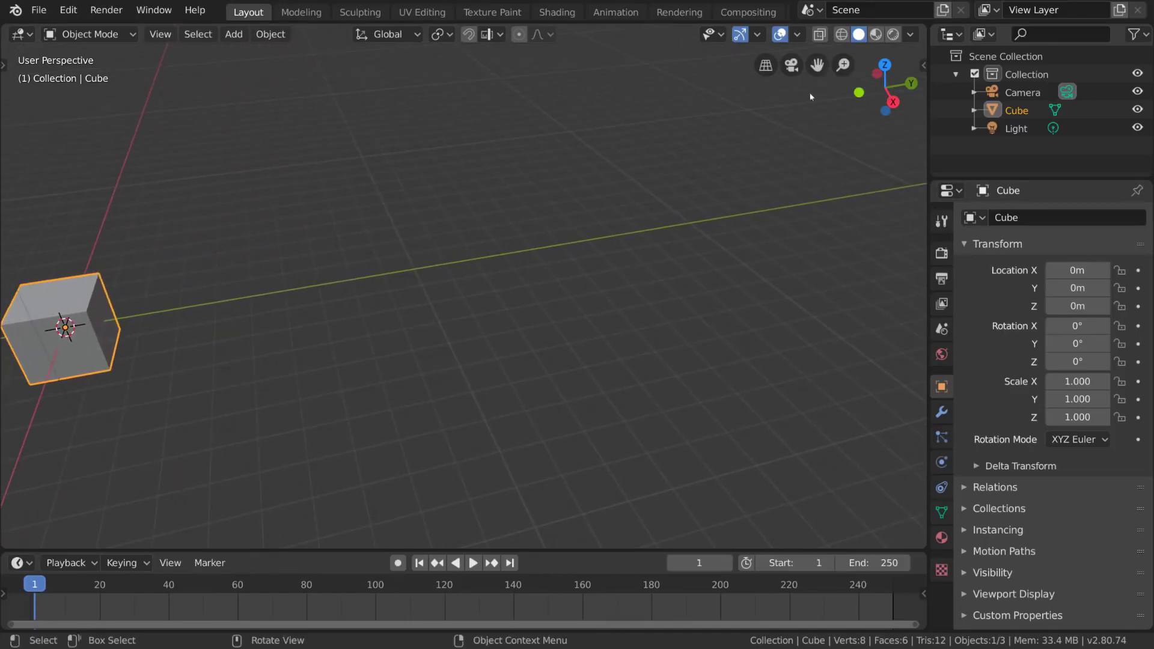
{"action": "middle_click_drag", "start_coordinate": [679, 258], "coordinate": [766, 281]}
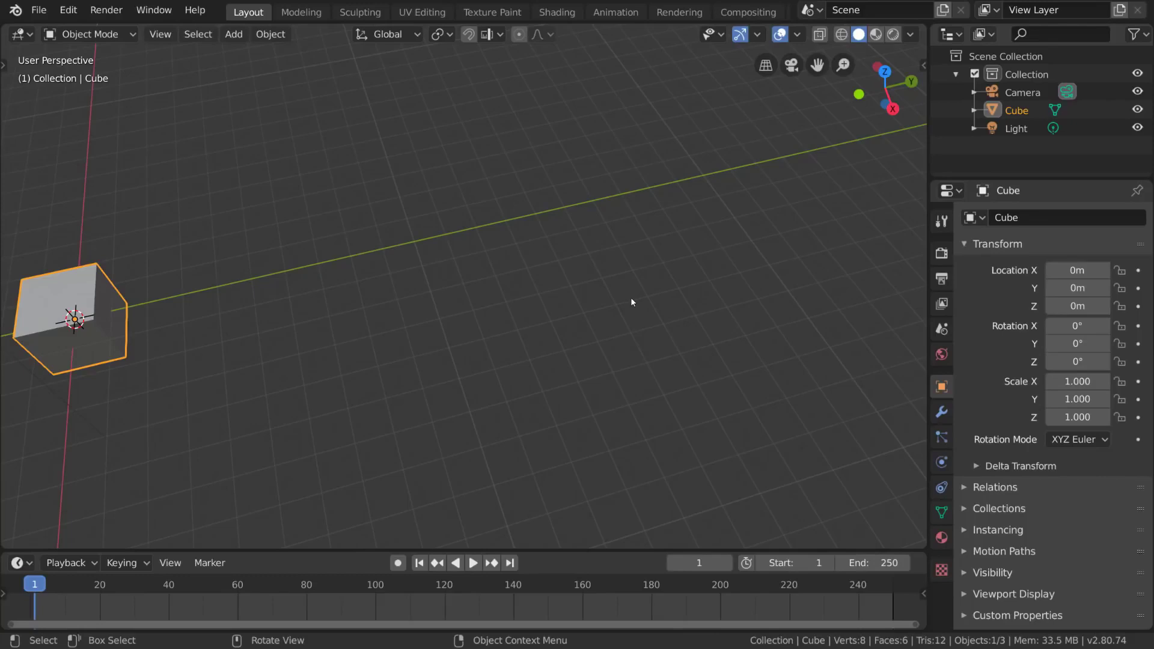
{"action": "middle_click_drag", "start_coordinate": [533, 300], "coordinate": [804, 250], "text": "shift"}
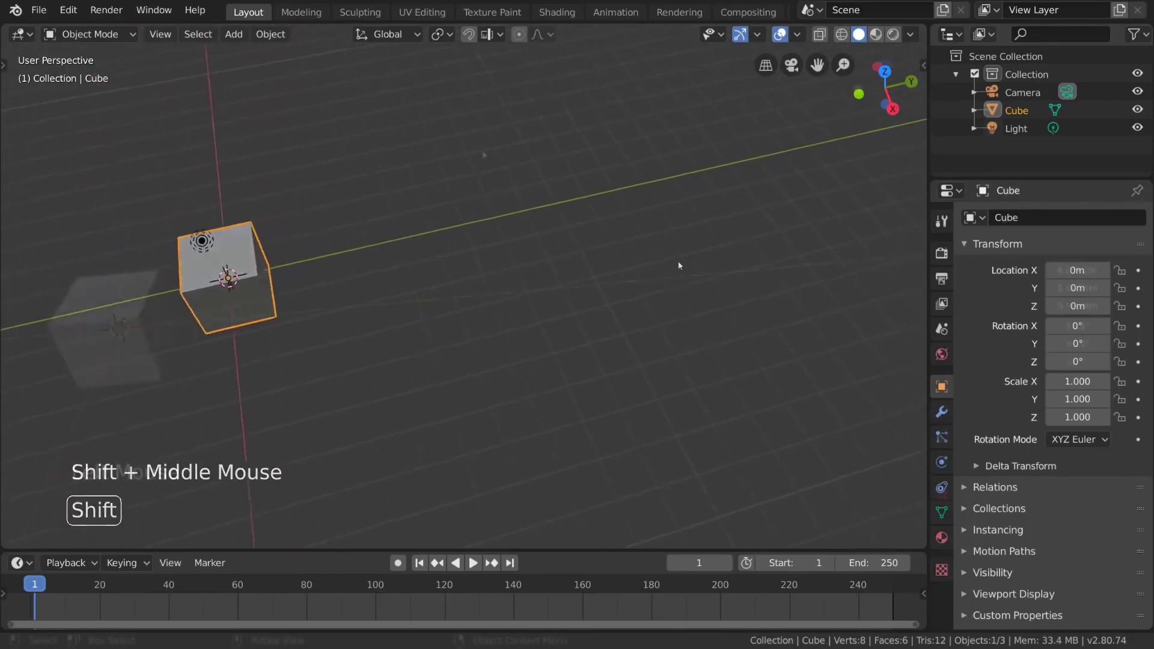
Select the cube, centre the view on it with Frame Selected, and orbit around it.
{"action": "left_click", "coordinate": [531, 229]}
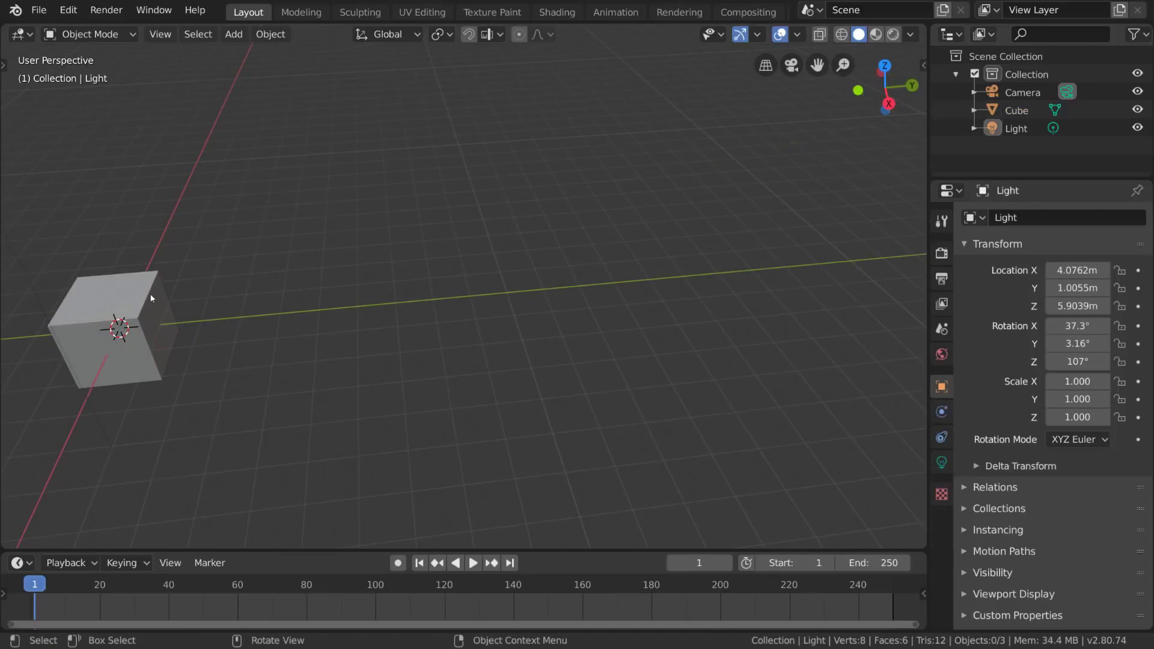
{"action": "left_click", "coordinate": [162, 303]}
{"action": "left_click", "coordinate": [177, 313]}
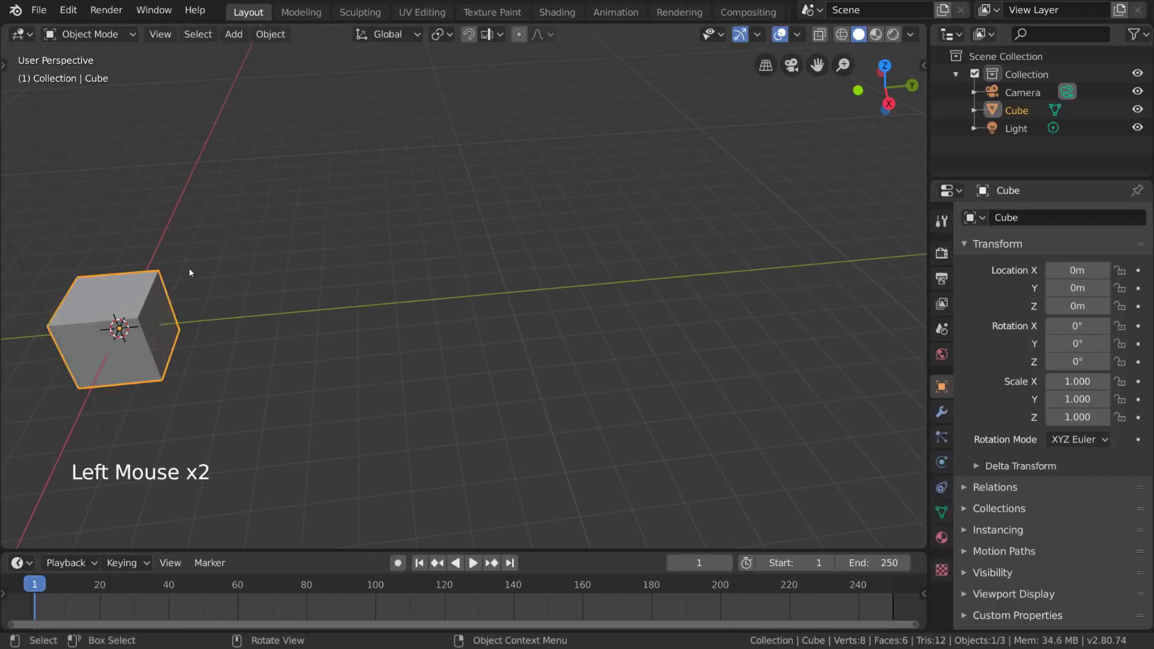
{"action": "left_click", "coordinate": [161, 35]}
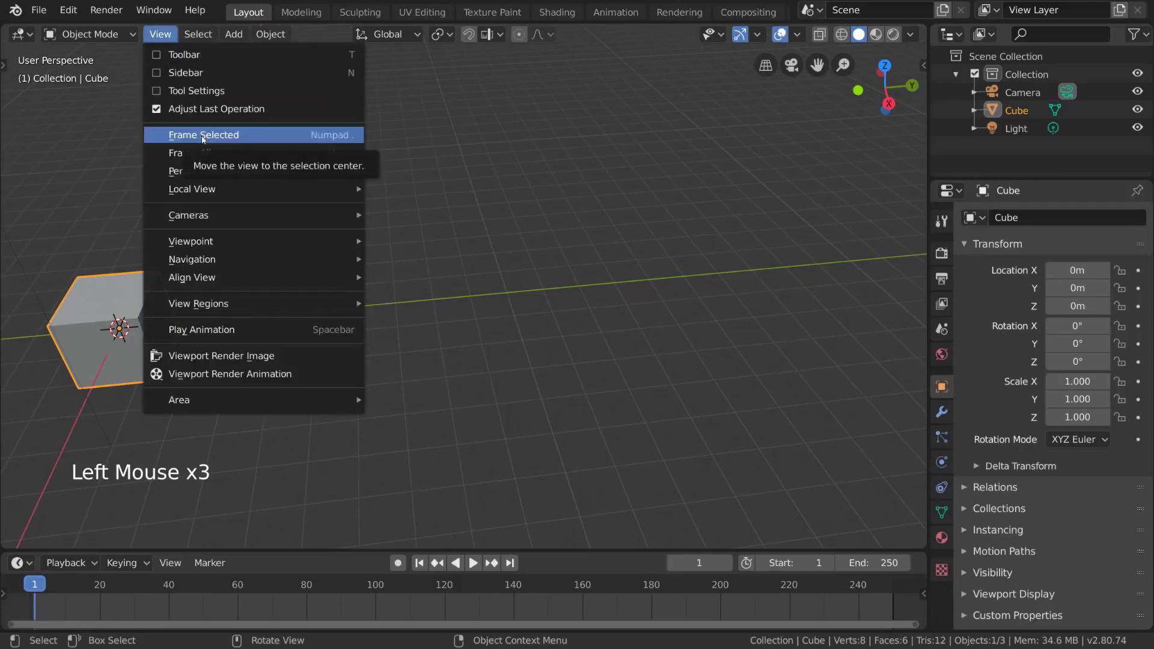
{"action": "left_click", "coordinate": [287, 142]}
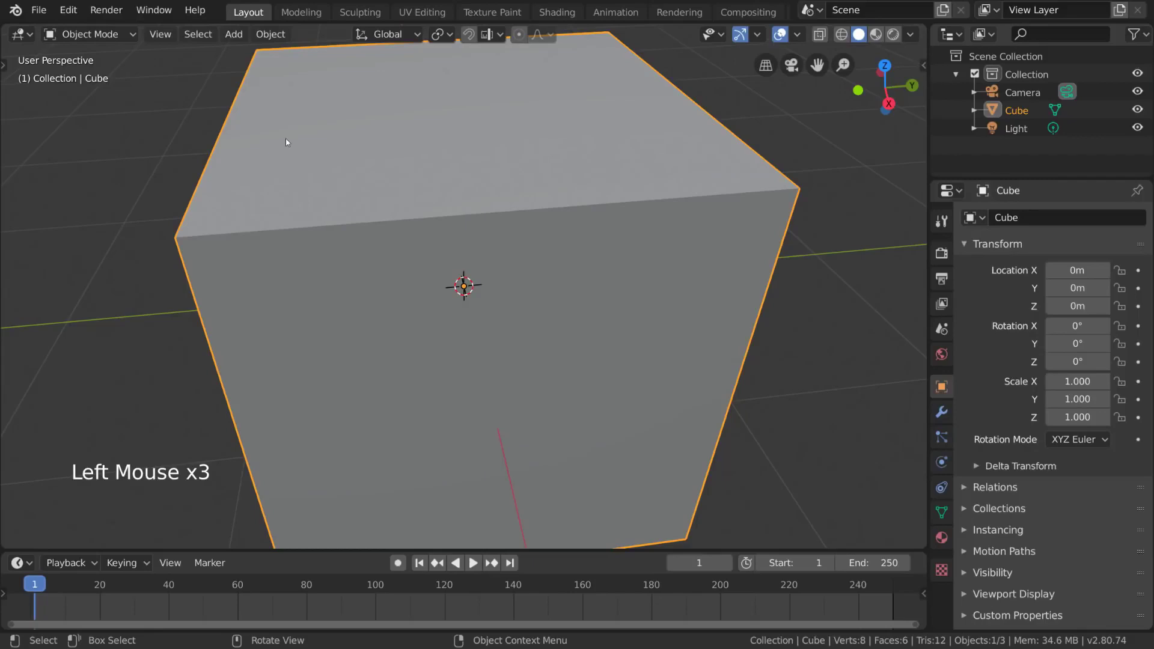
{"action": "middle_click_drag", "start_coordinate": [293, 140], "coordinate": [258, 79]}
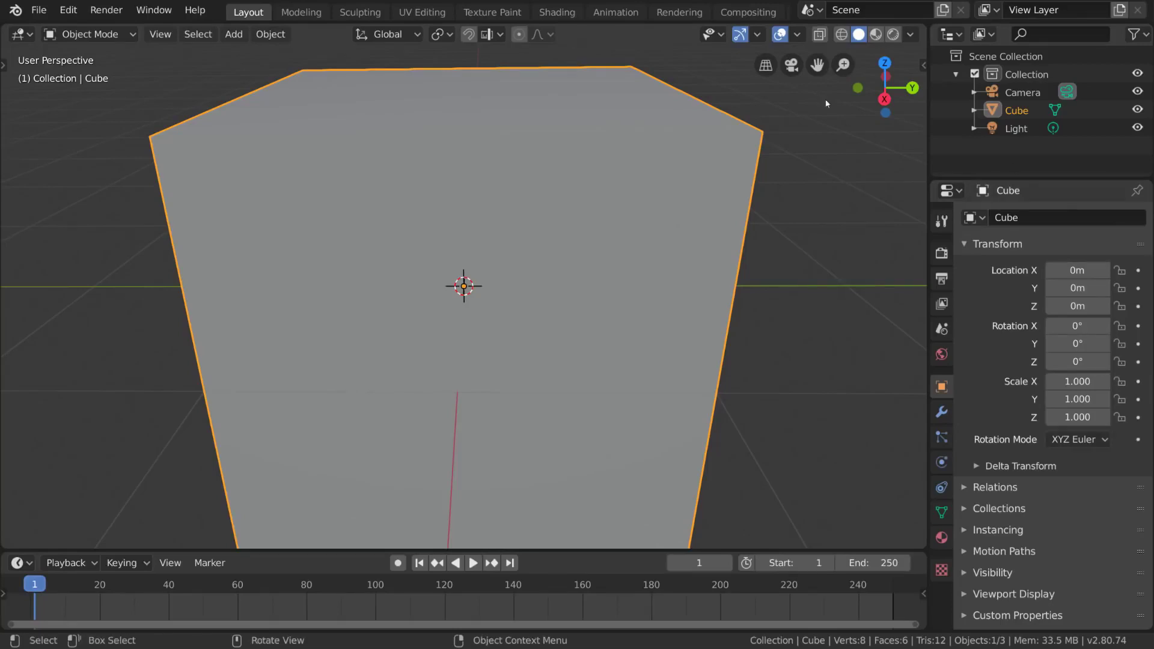
Zoom the viewport in and out repeatedly on the cube.
{"action": "left_click", "coordinate": [843, 64]}
{"action": "left_click_drag", "start_coordinate": [844, 64], "coordinate": [843, 220]}
{"action": "scroll", "coordinate": [704, 345], "scroll_direction": "up", "scroll_amount": 4}
{"action": "scroll", "coordinate": [704, 345], "scroll_direction": "up", "scroll_amount": 2}
{"action": "scroll", "coordinate": [704, 345], "scroll_direction": "down", "scroll_amount": 6}
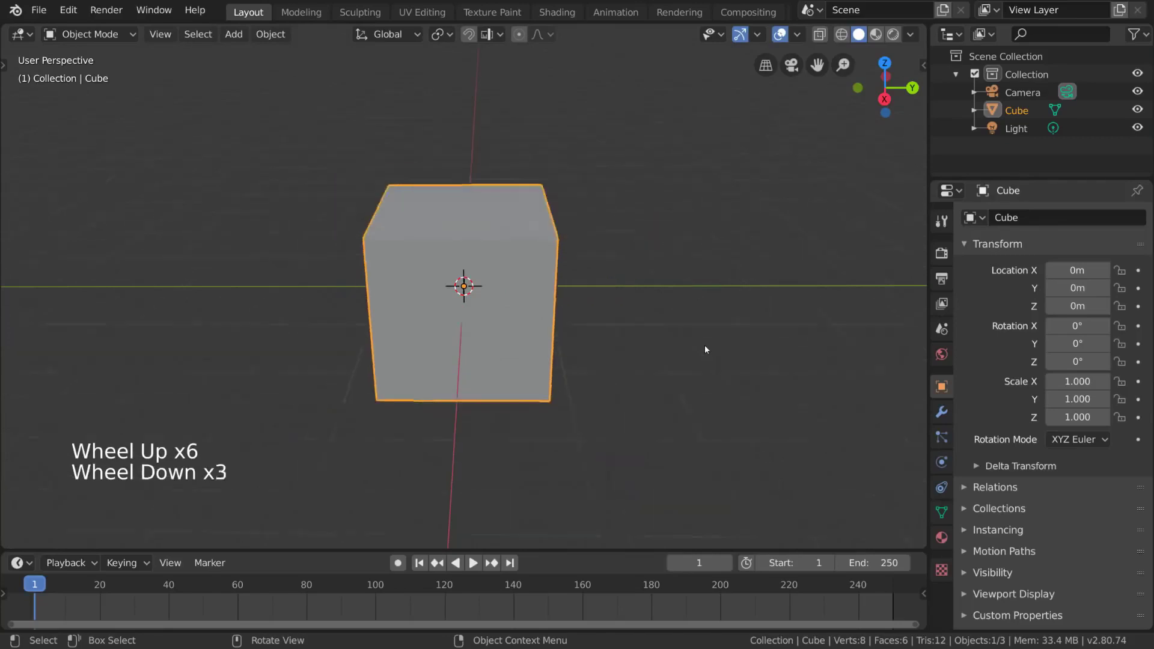
{"action": "scroll", "coordinate": [705, 345], "scroll_direction": "up", "scroll_amount": 6}
{"action": "scroll", "coordinate": [705, 345], "scroll_direction": "down", "scroll_amount": 5}
{"action": "scroll", "coordinate": [704, 345], "scroll_direction": "up", "scroll_amount": 5}
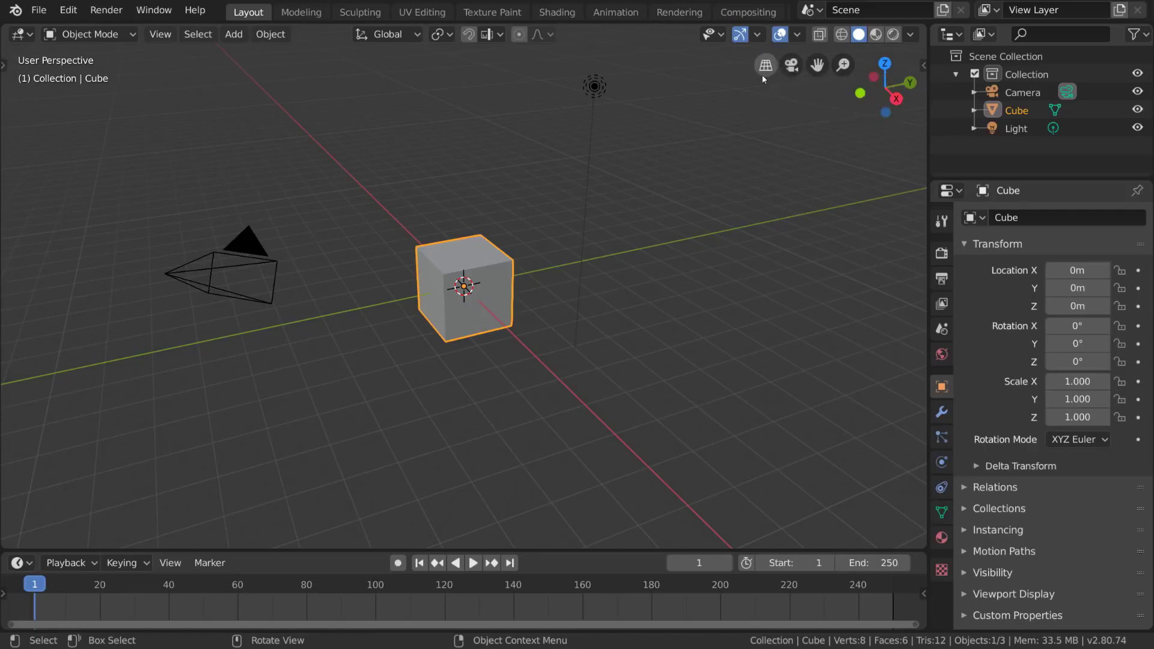
Toggle twice between the camera view and the user perspective view.
{"action": "left_click", "coordinate": [796, 71]}
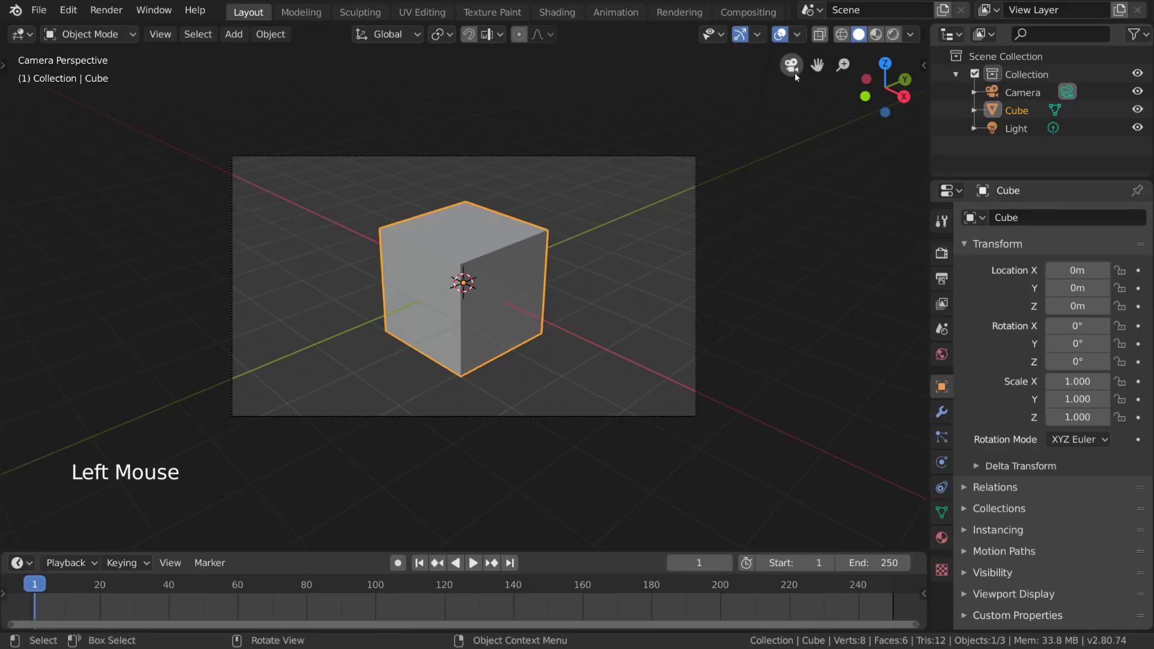
{"action": "left_click", "coordinate": [795, 72]}
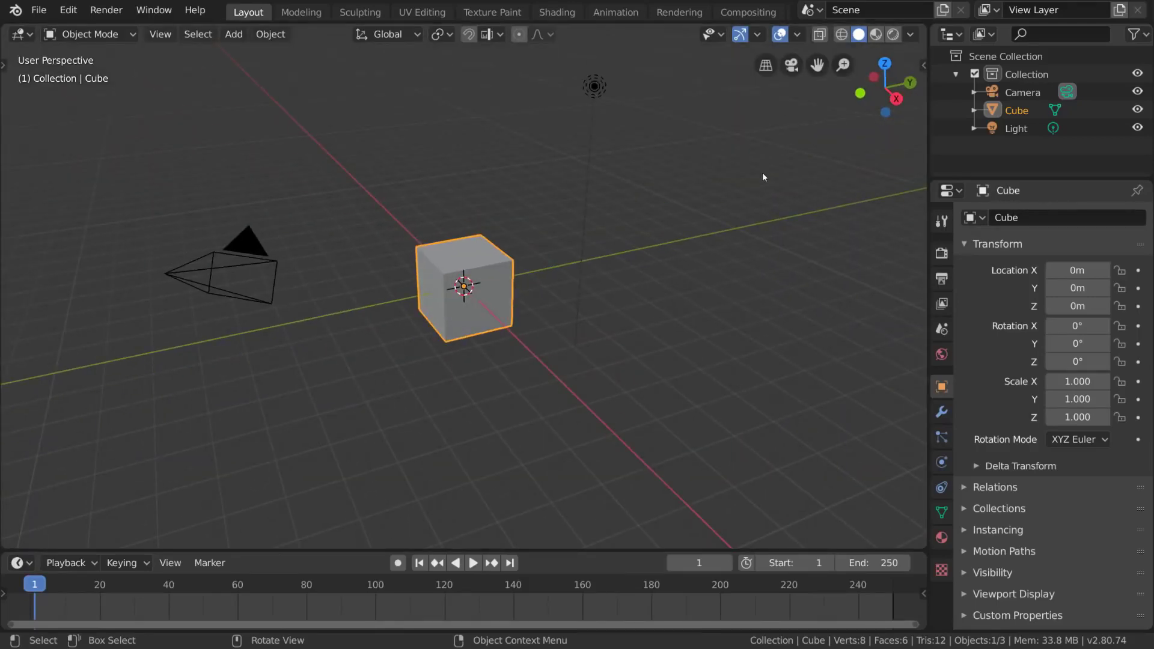
{"action": "key", "text": "KP_0"}
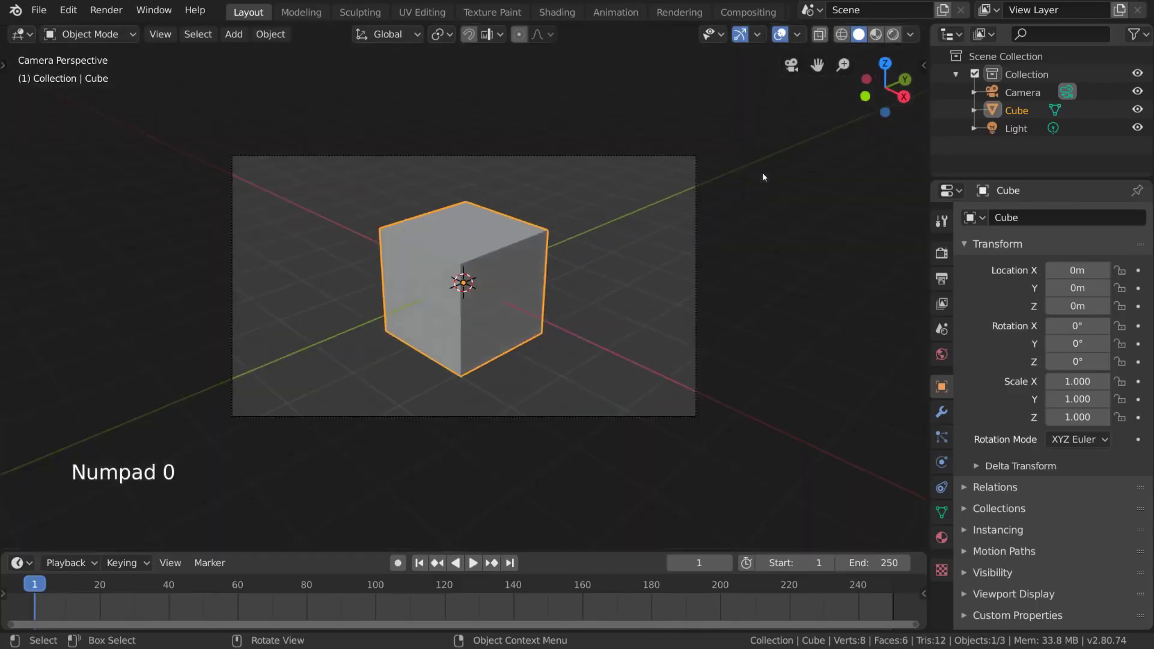
{"action": "key", "text": "KP_0"}
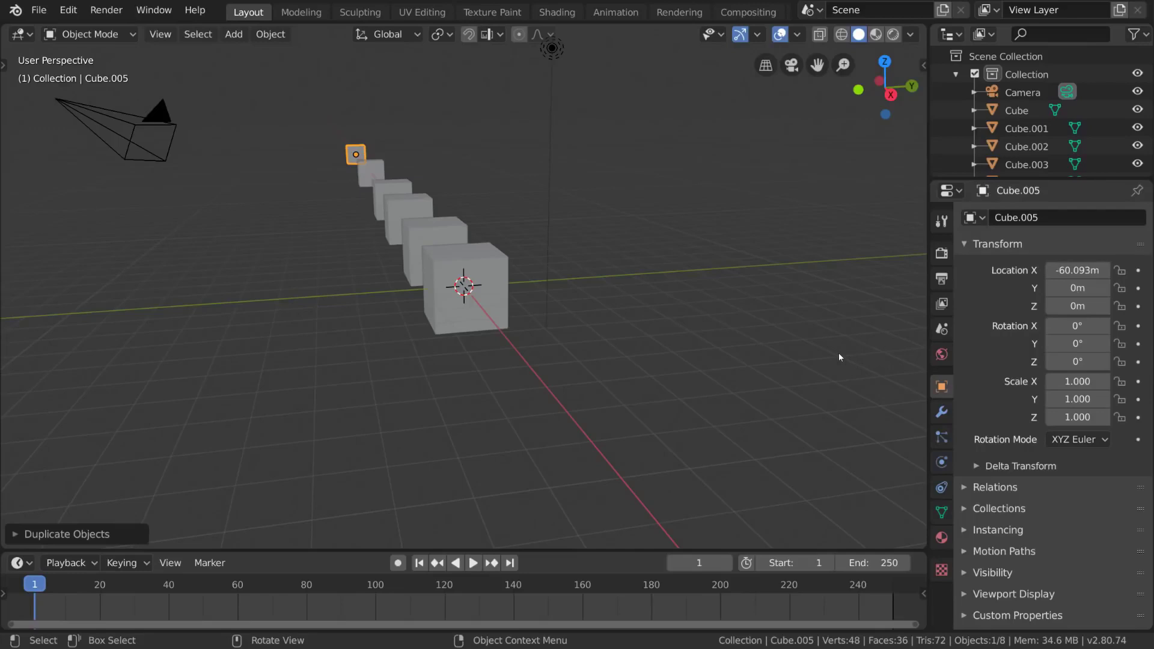
Orbit around the row of cubes and compare it in orthographic and perspective projection.
{"action": "middle_click_drag", "start_coordinate": [745, 294], "coordinate": [761, 254]}
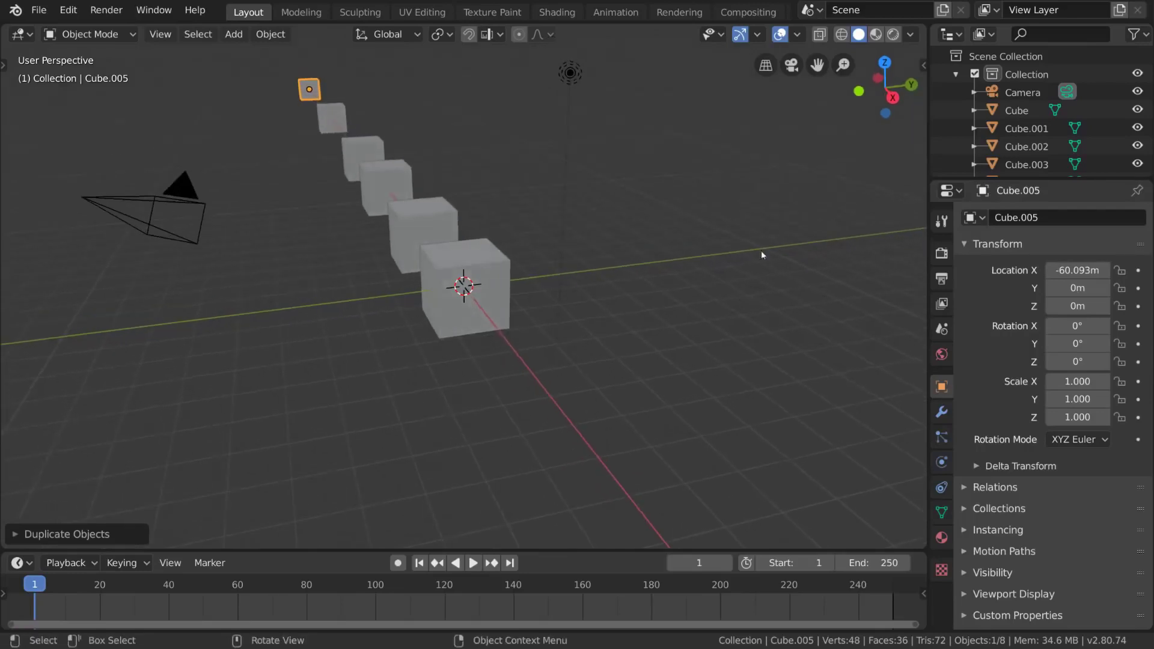
{"action": "left_click", "coordinate": [773, 68]}
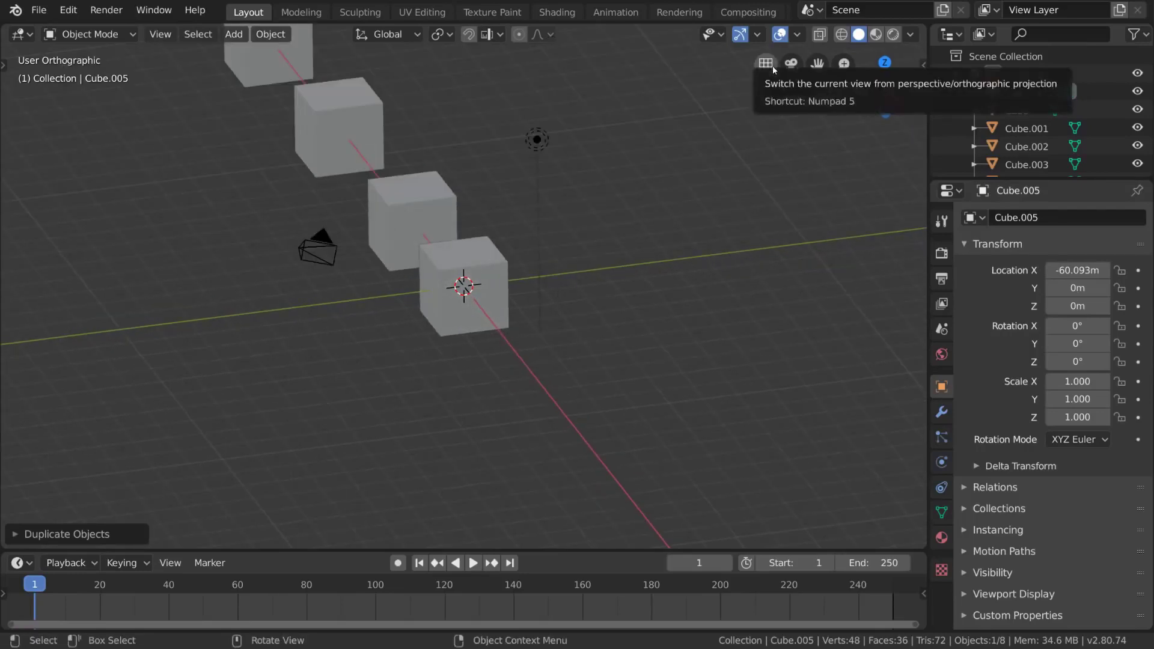
{"action": "left_click", "coordinate": [773, 66]}
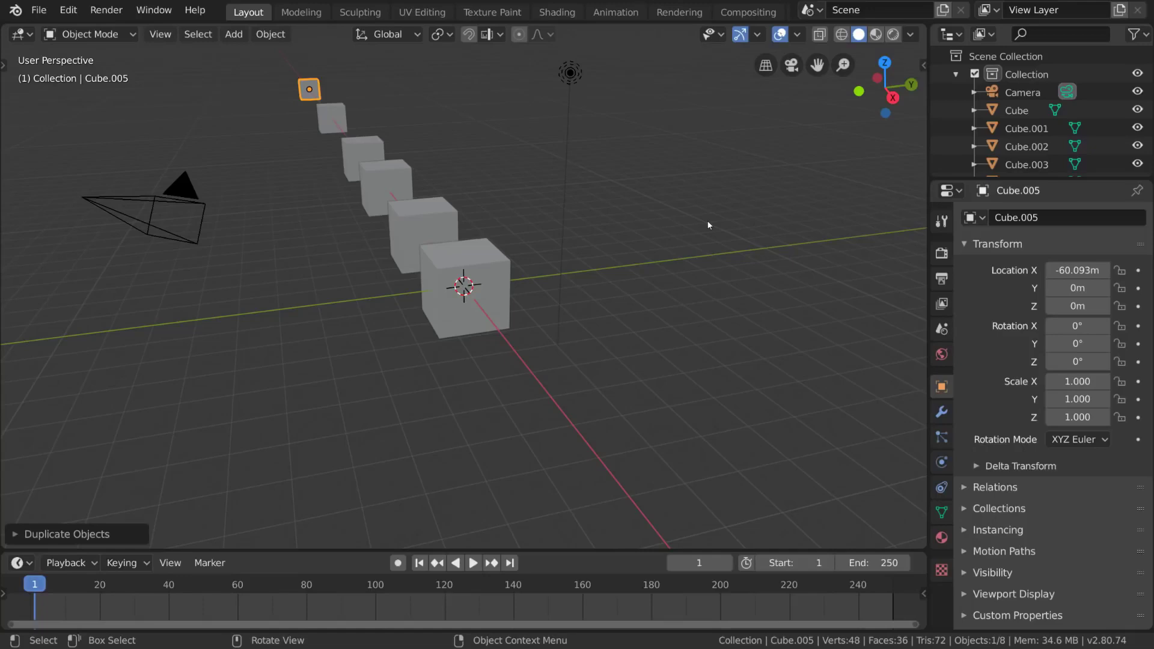
View the row of cubes from its other side, change to orthographic projection, and inspect it zoomed out from several angles.
{"action": "mouse_move", "coordinate": [708, 225]}
{"action": "middle_mouse_down"}
{"action": "mouse_move", "coordinate": [665, 217]}
{"action": "mouse_move", "coordinate": [696, 240]}
{"action": "middle_mouse_up"}
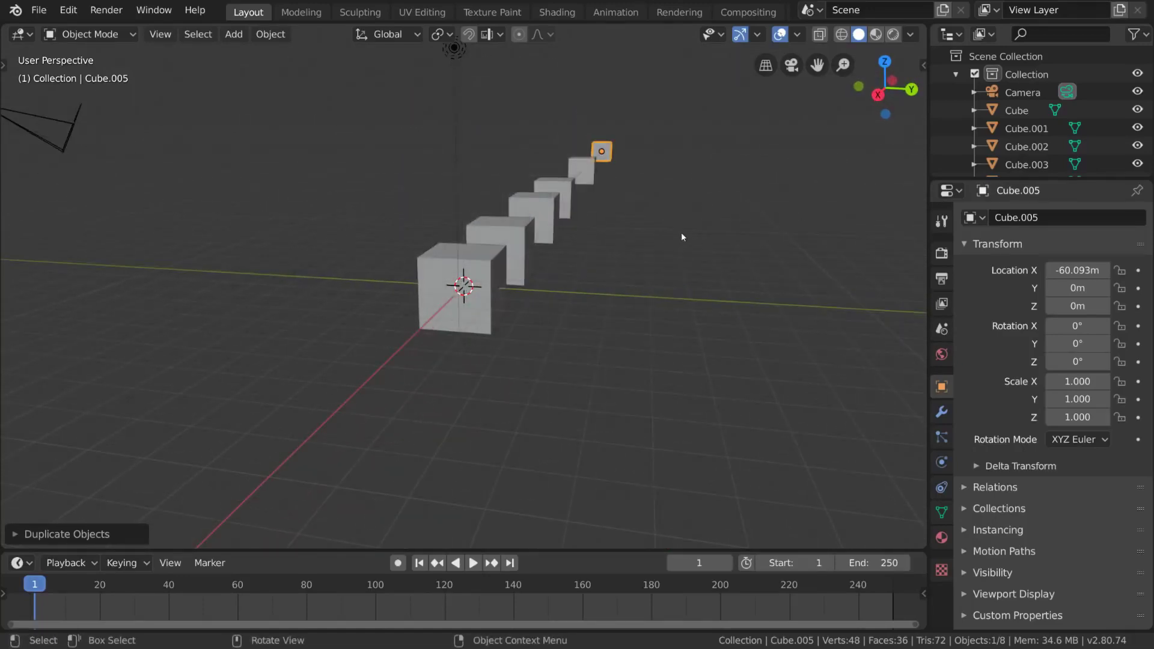
{"action": "left_click", "coordinate": [766, 66]}
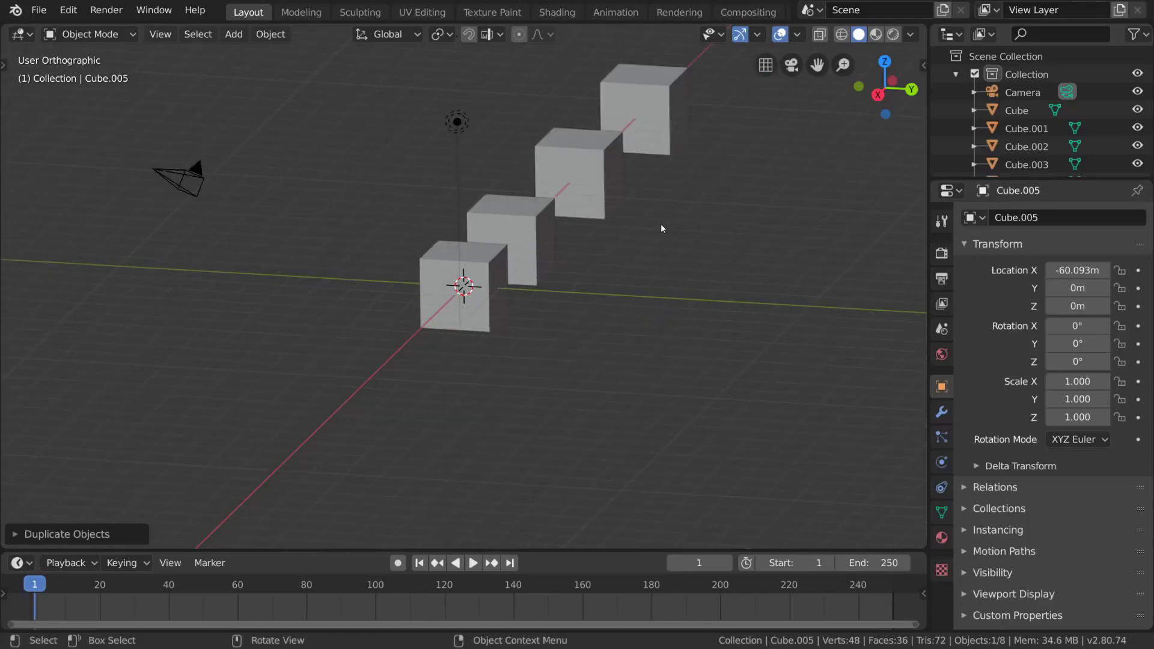
{"action": "scroll", "coordinate": [670, 236], "scroll_direction": "down", "scroll_amount": 2}
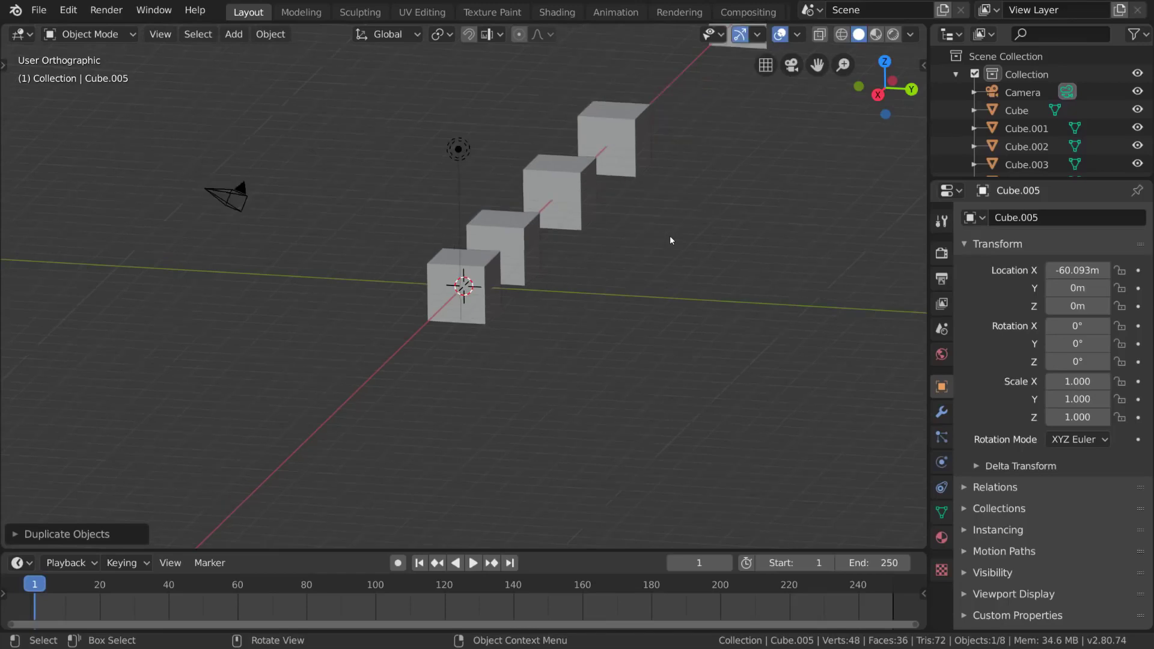
{"action": "middle_click_drag", "start_coordinate": [670, 236], "coordinate": [675, 233]}
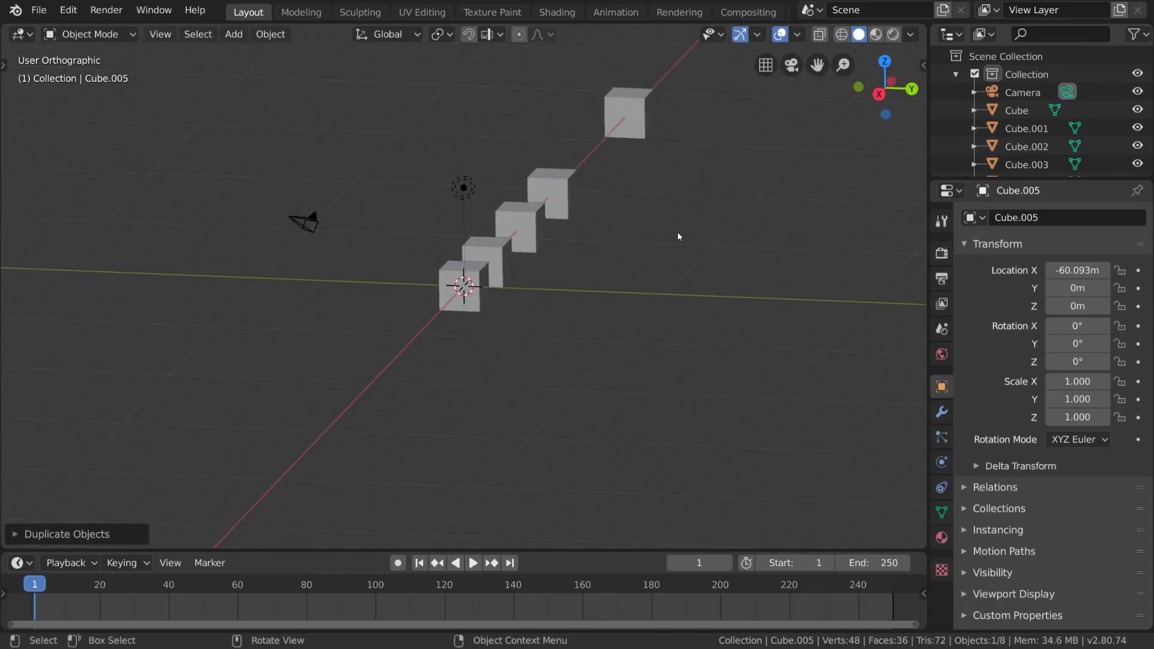
{"action": "middle_click_drag", "start_coordinate": [677, 234], "coordinate": [702, 238]}
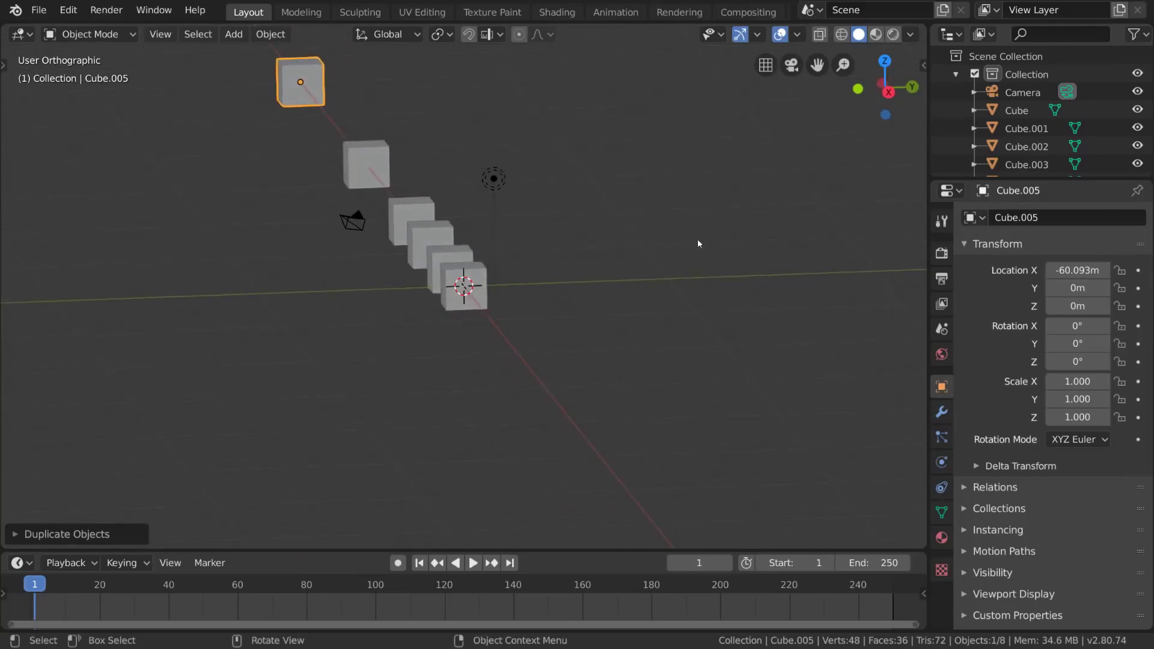